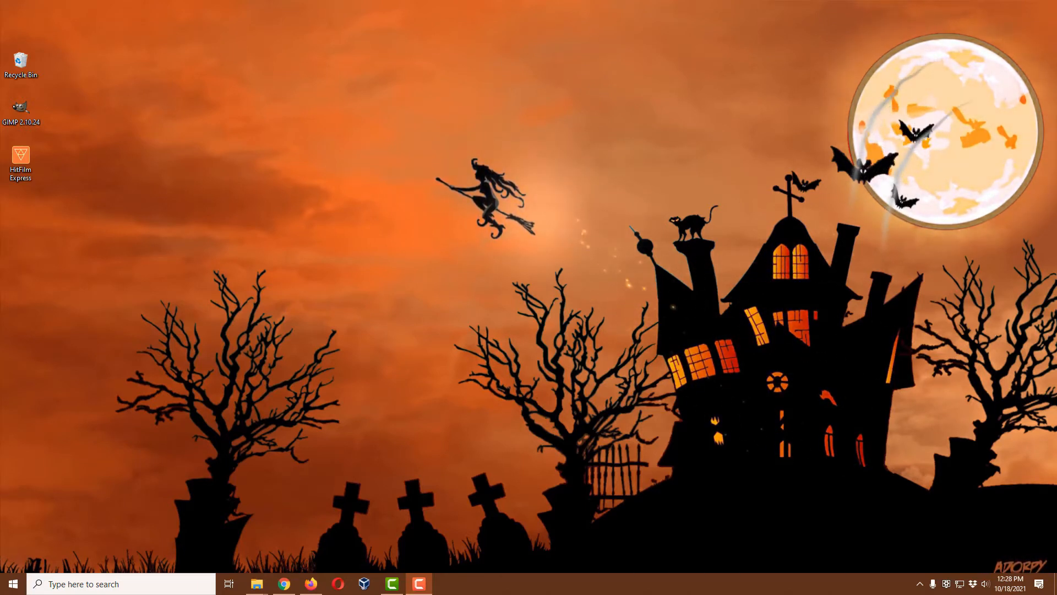
# Step: Launch HitFilm Express and create a new project with the 1080p Full HD @ 30 fps template
pyautogui.doubleClick(26, 161)
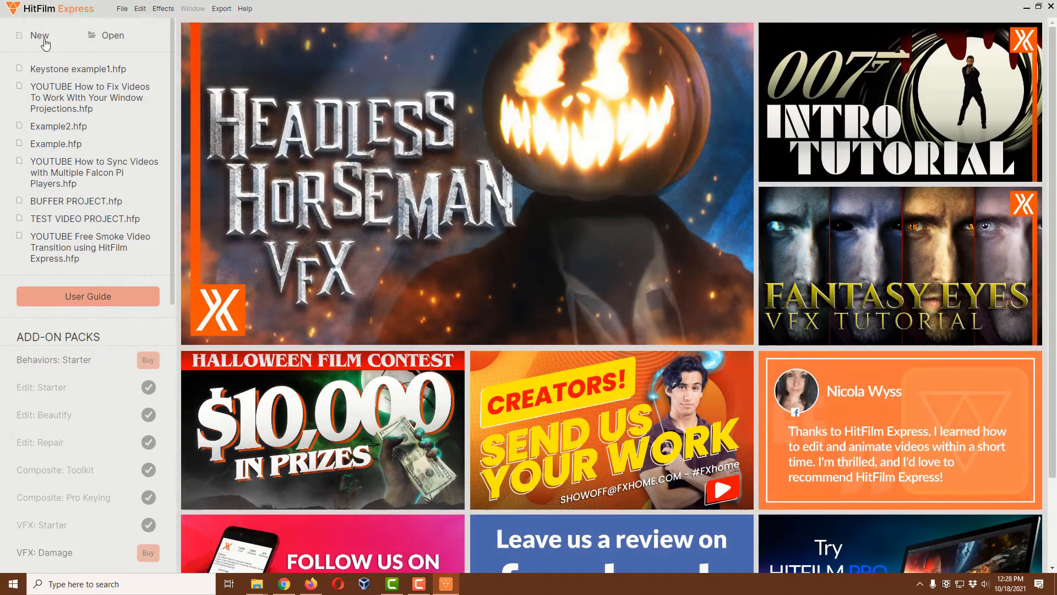
pyautogui.click(42, 37)
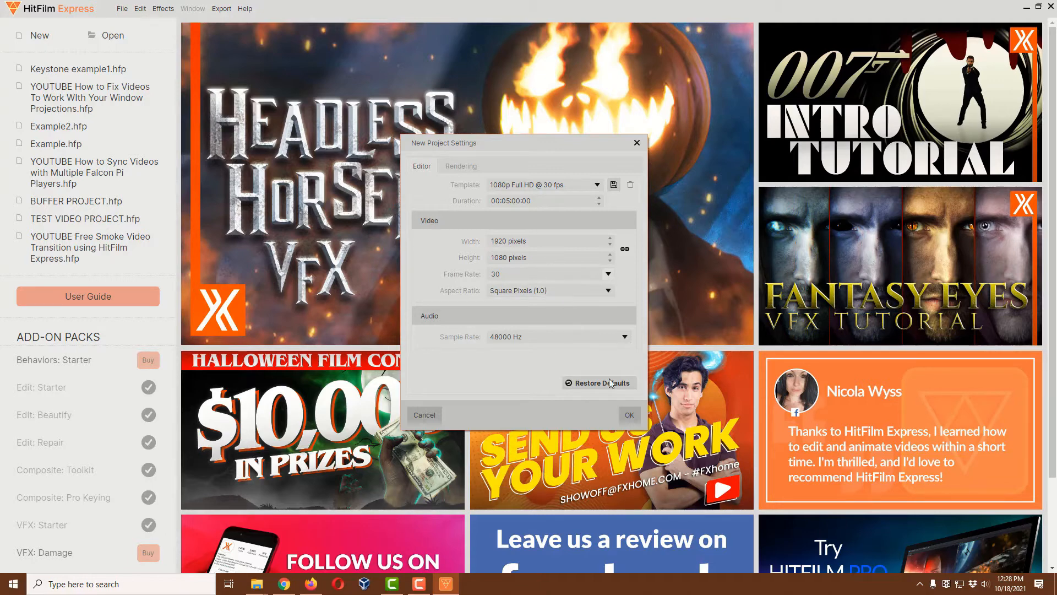
pyautogui.click(632, 418)
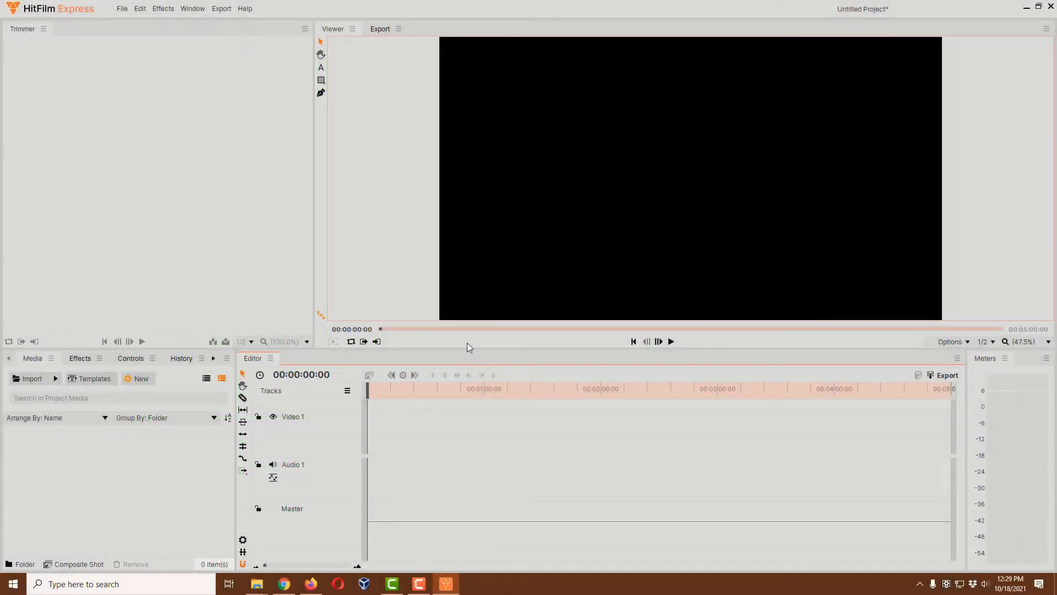
# Step: Import old garage door.jpg and place it at the start of Video 1 without changing the sequence settings to match the clip
pyautogui.click(34, 382)
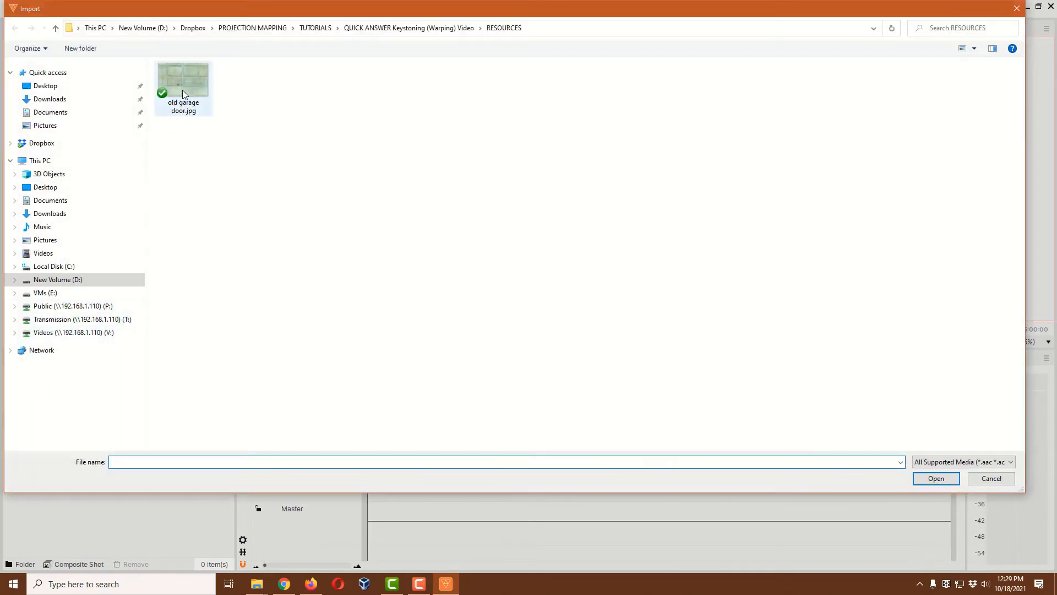
pyautogui.click(183, 91)
pyautogui.doubleClick(183, 90)
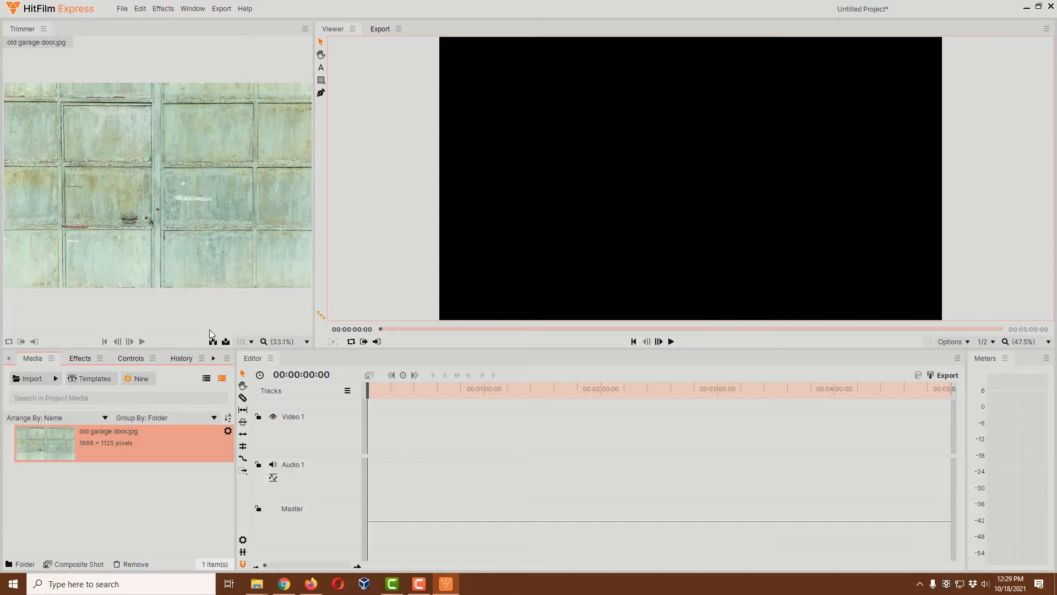
pyautogui.moveTo(182, 439); pyautogui.dragTo(370, 441)
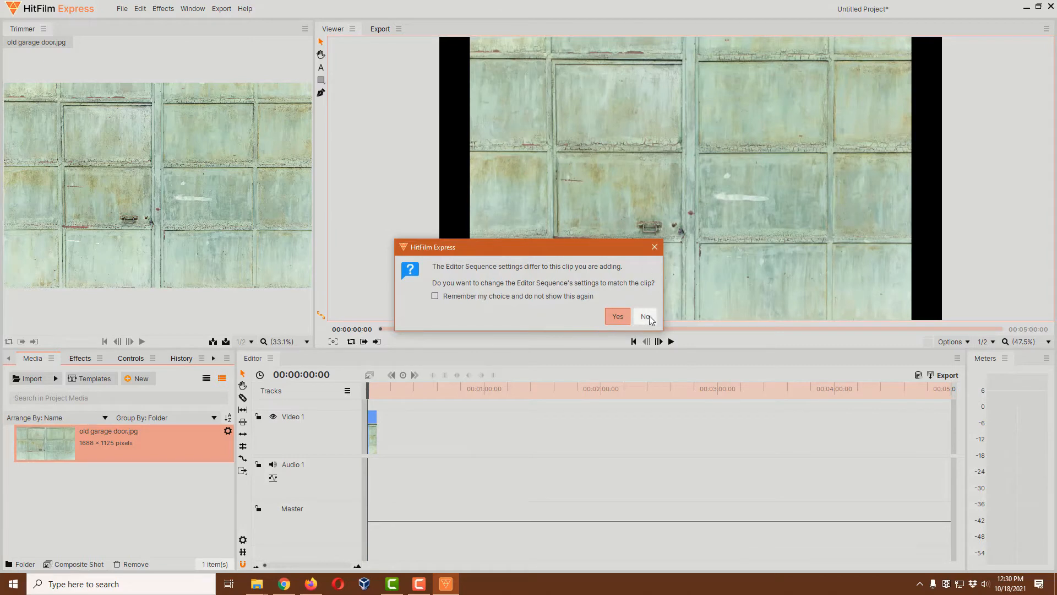
pyautogui.click(646, 317)
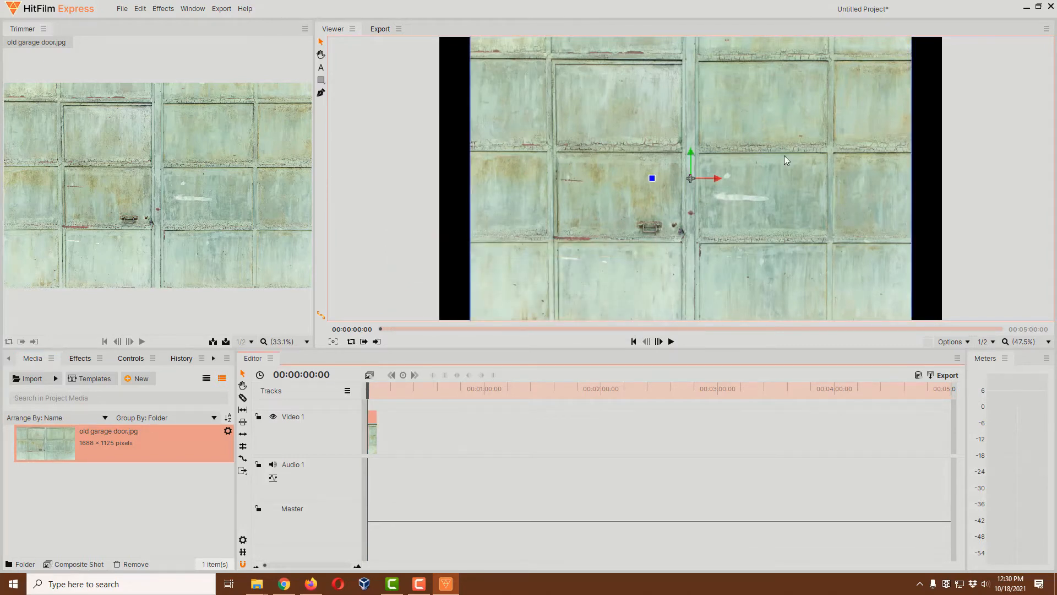
# Step: Scale the garage door image up proportionally until it covers the black bars on both sides of the frame
pyautogui.scroll(-4, 743, 168)
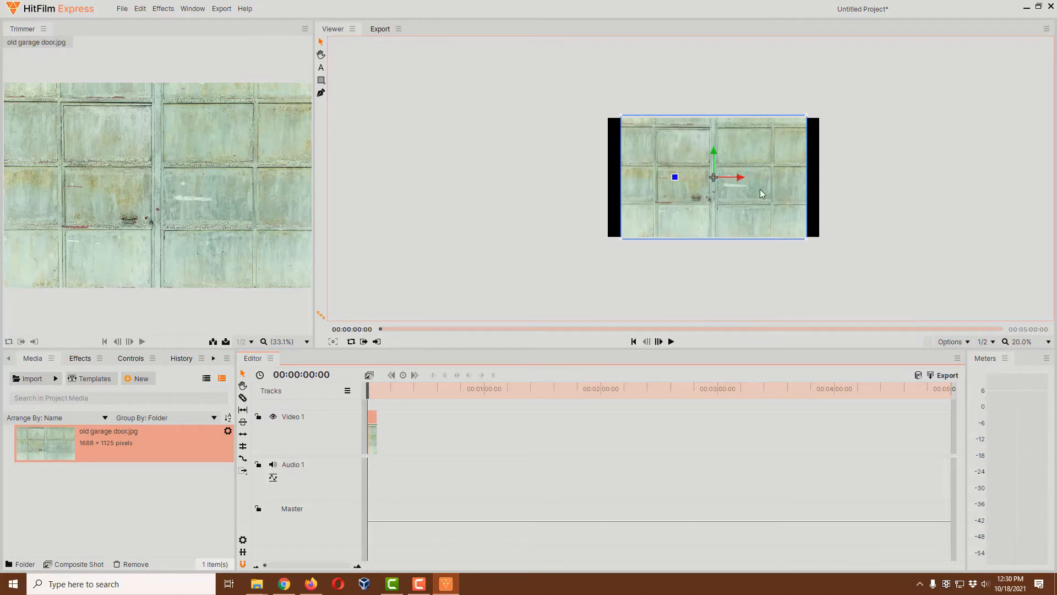
pyautogui.click(1049, 342)
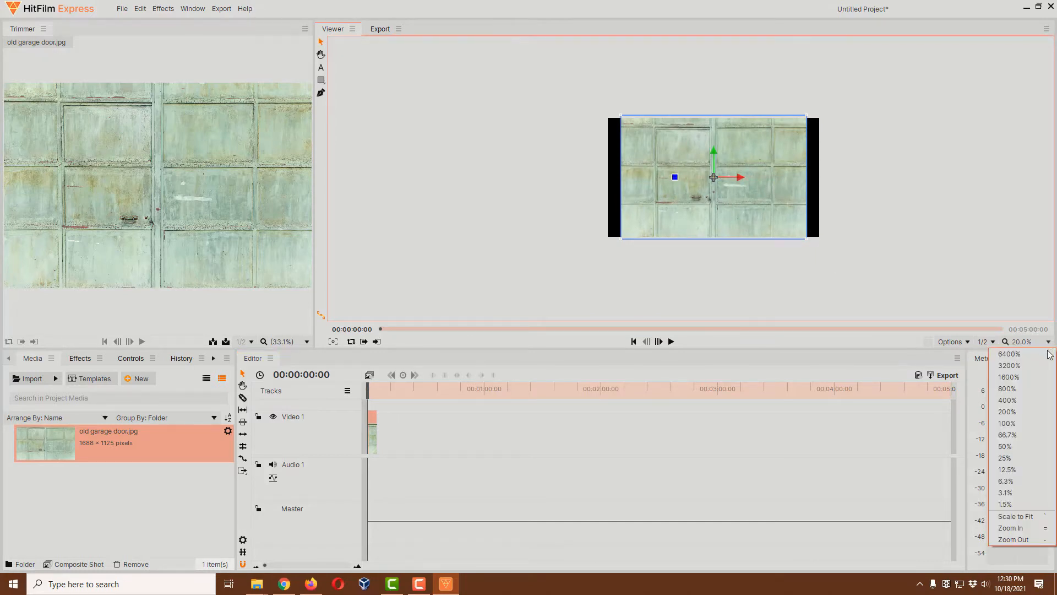
pyautogui.click(909, 230)
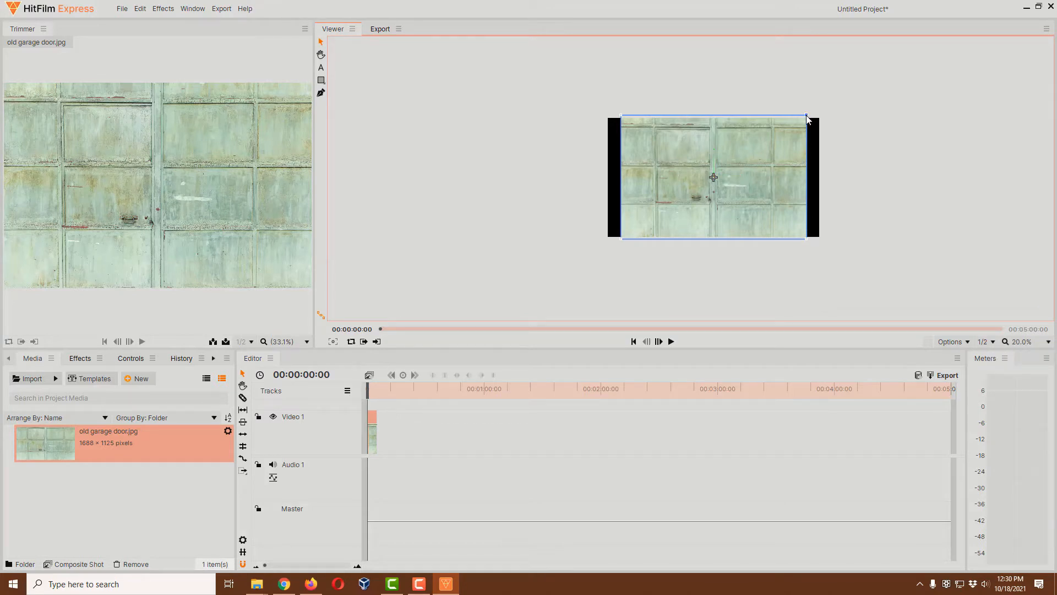
pyautogui.moveTo(807, 117); pyautogui.dragTo(823, 114)
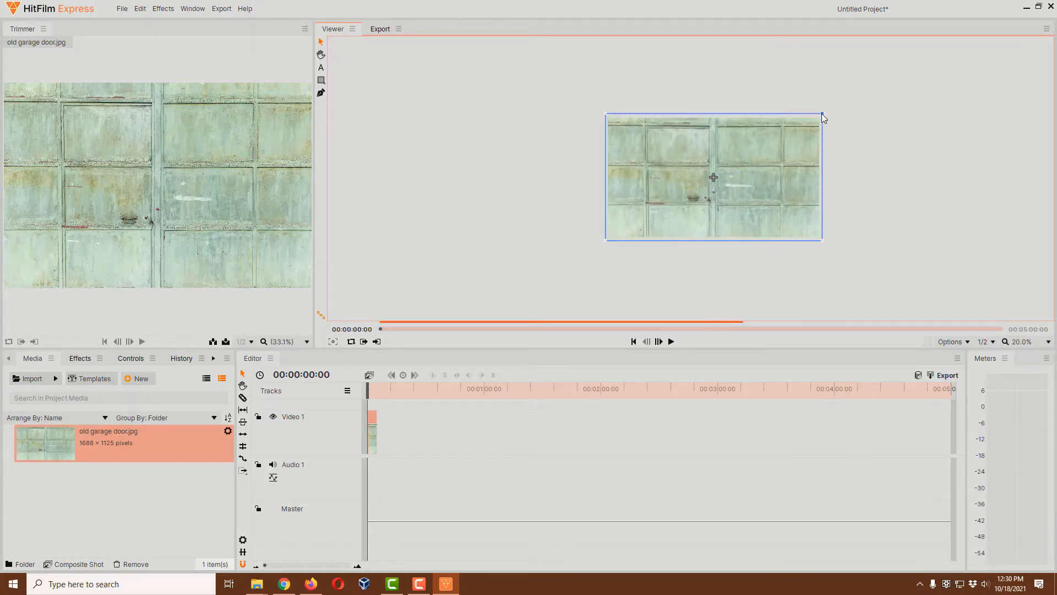
pyautogui.click(1048, 343)
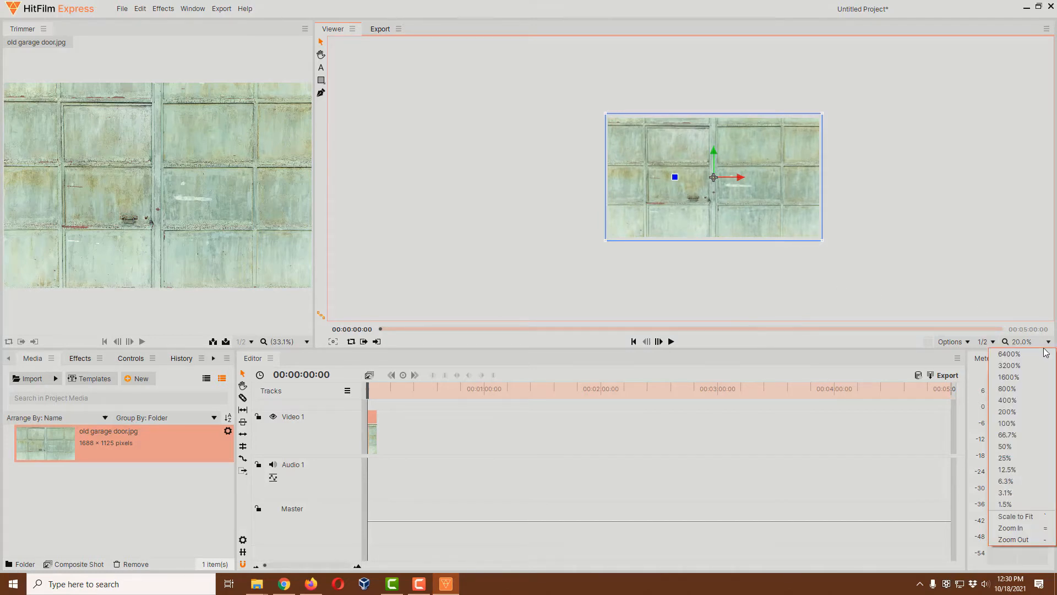
pyautogui.click(1028, 518)
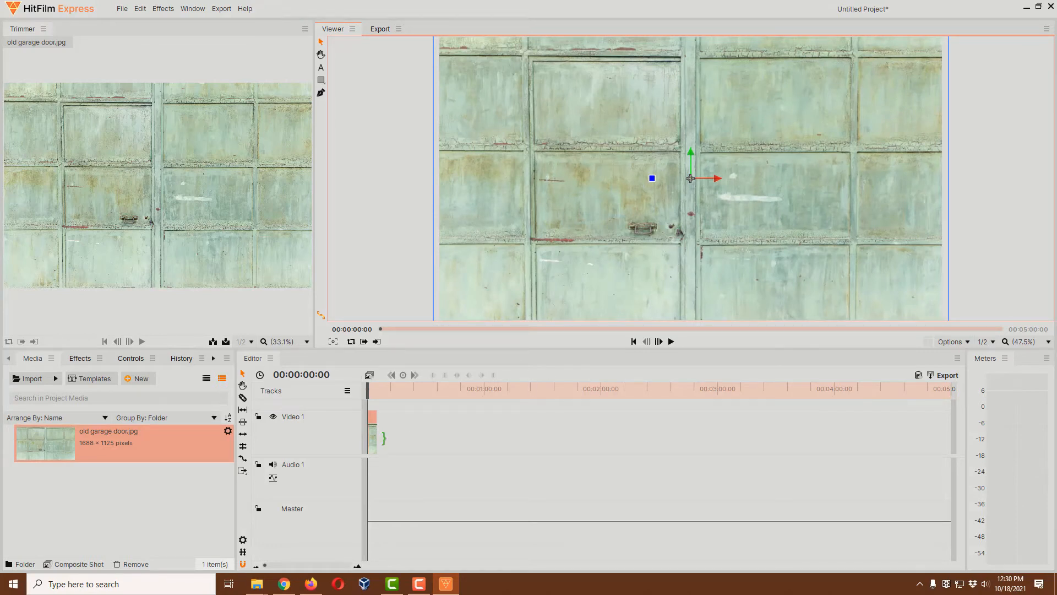
# Step: Extend the garage door clip on Video 1 to about 56 seconds and split it at 00:00:19:08
pyautogui.moveTo(377, 435); pyautogui.dragTo(478, 441)
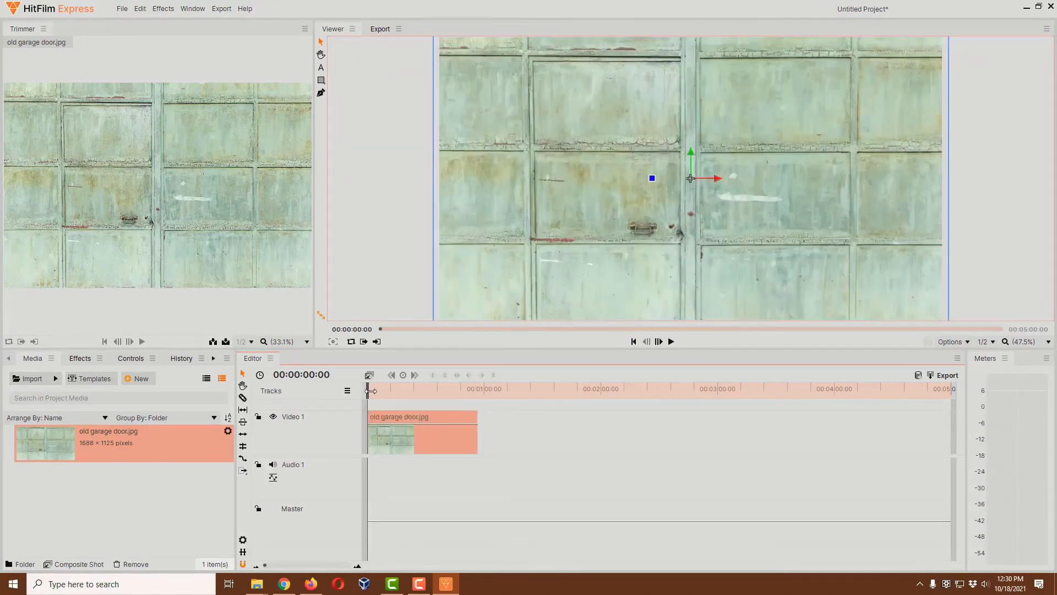
pyautogui.moveTo(371, 390); pyautogui.dragTo(482, 410)
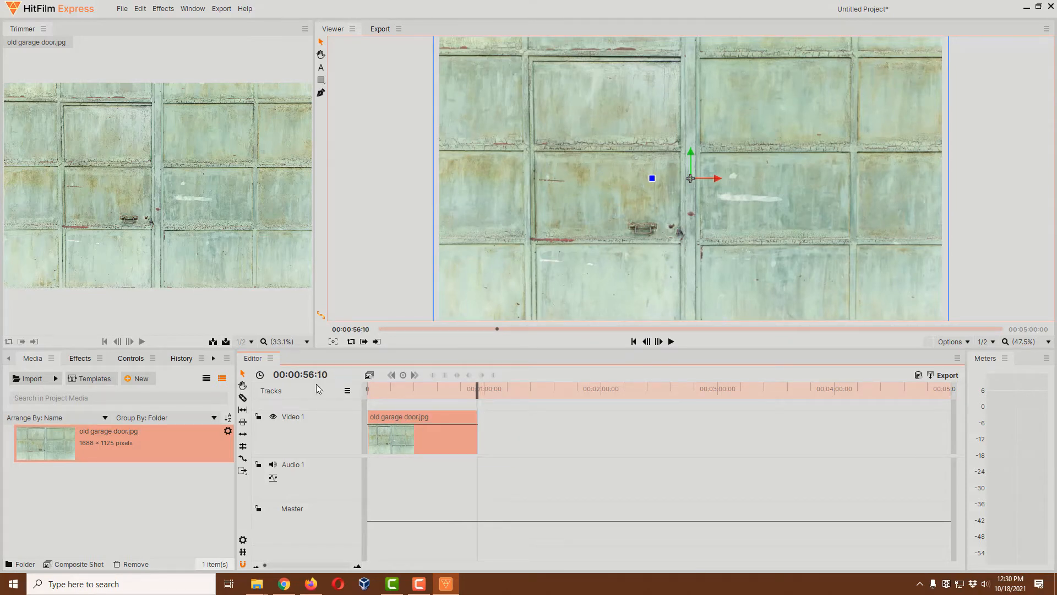
pyautogui.moveTo(477, 398); pyautogui.dragTo(411, 387)
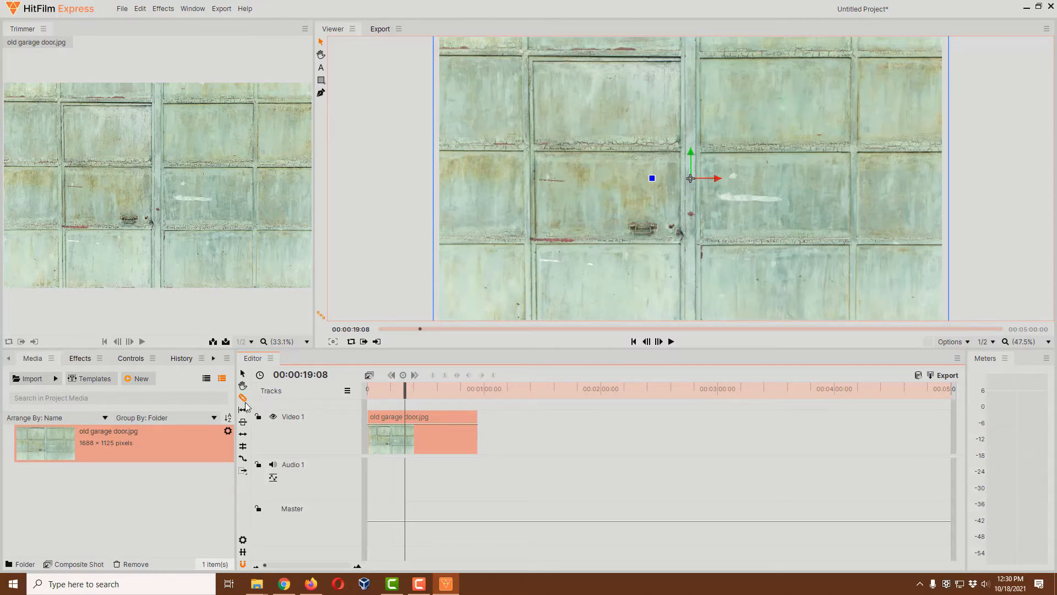
pyautogui.click(408, 443)
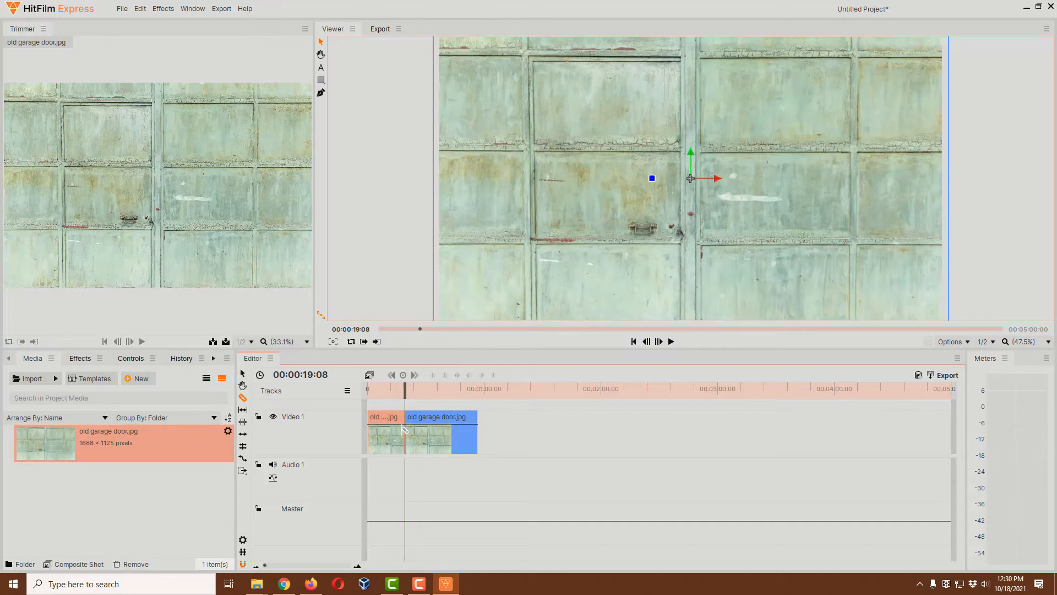
pyautogui.click(243, 374)
# Step: Find the Quad Warp effect by searching for "warp" and apply it to the second garage door clip
pyautogui.click(396, 421)
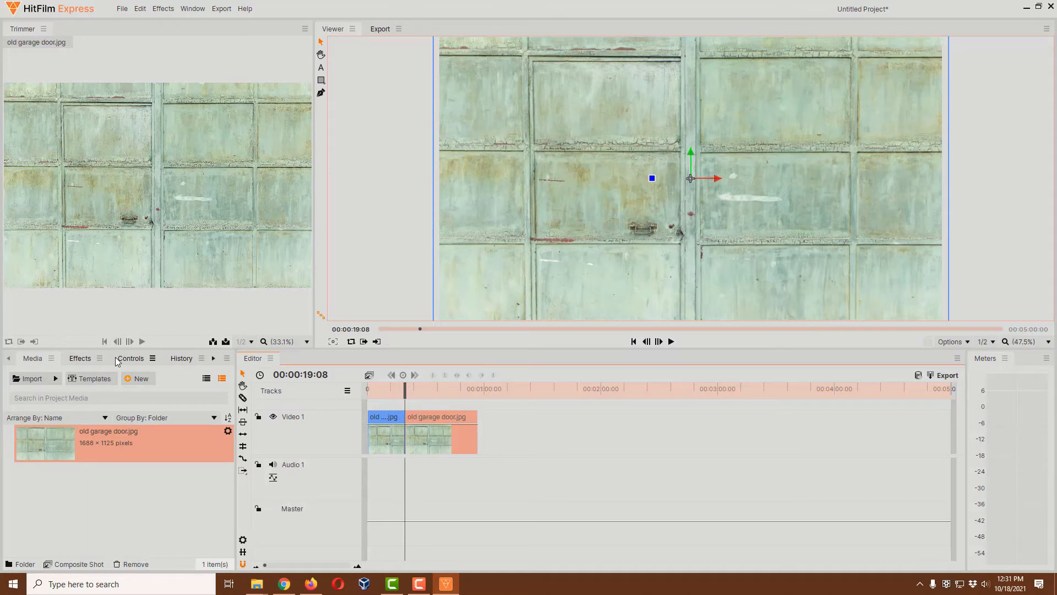
pyautogui.click(79, 359)
pyautogui.click(95, 378)
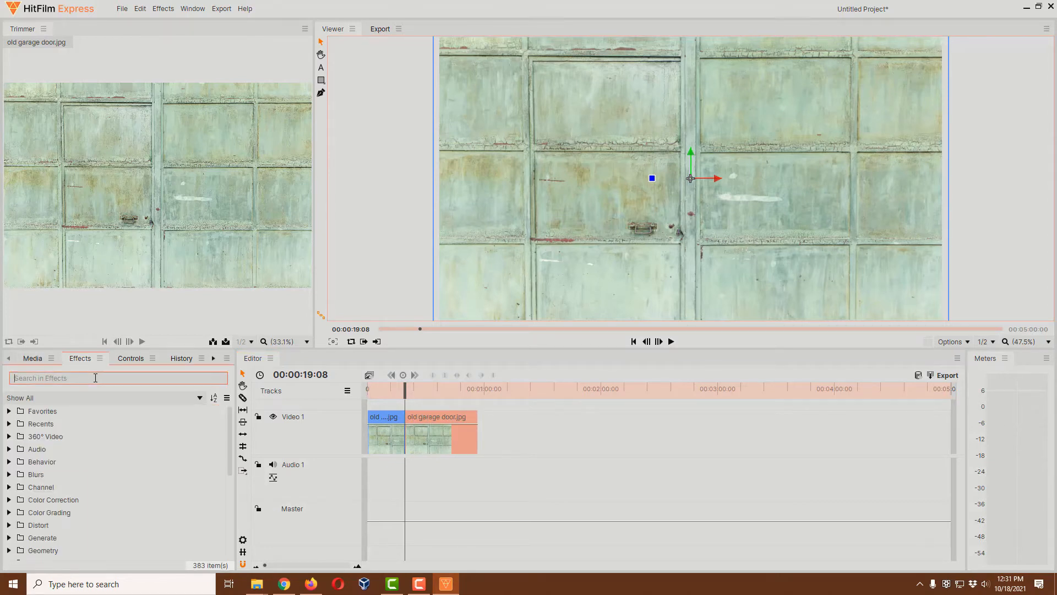
pyautogui.write('warp')
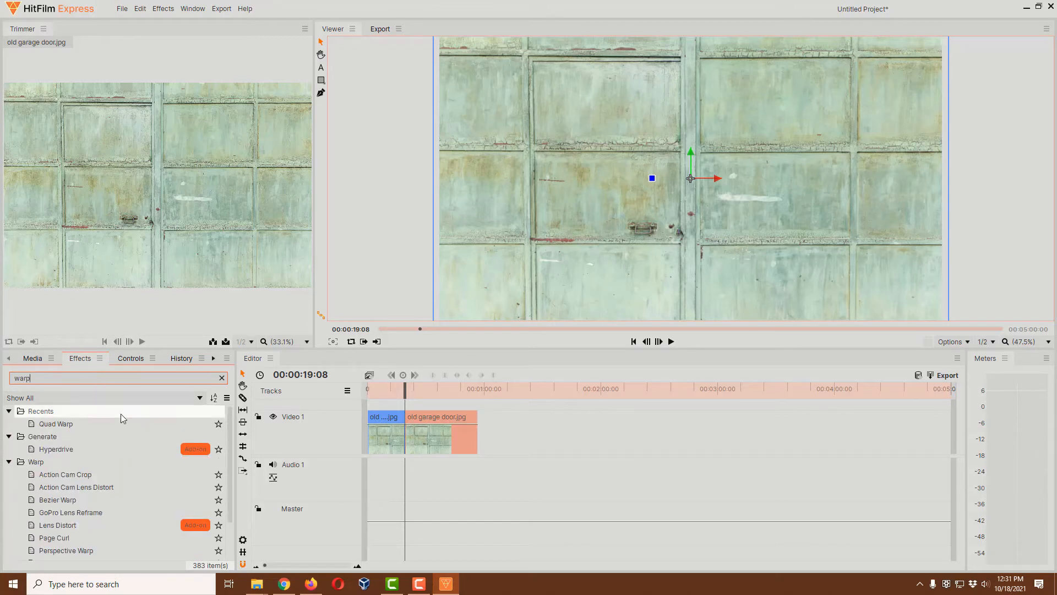
pyautogui.scroll(-2, 137, 484)
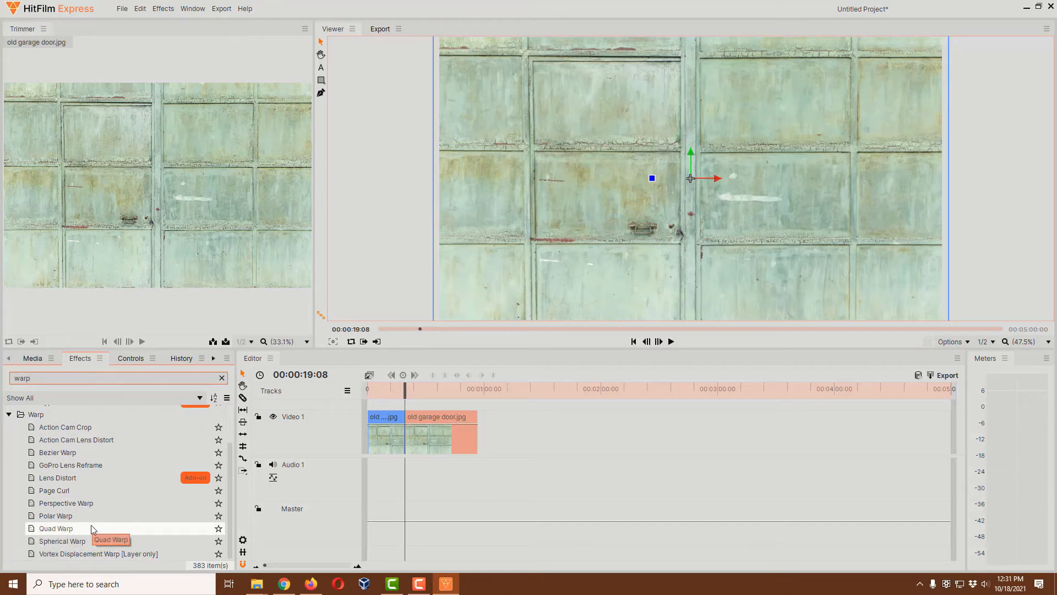
pyautogui.moveTo(91, 524); pyautogui.dragTo(473, 447)
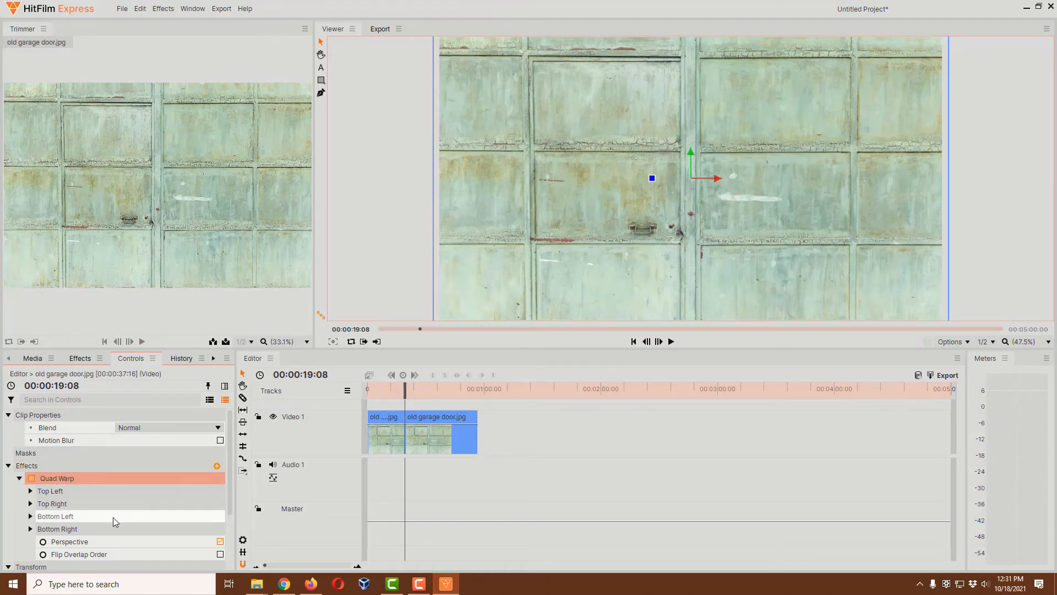
# Step: Expand the Top Left, Top Right, Bottom Left and Bottom Right position settings of the Quad Warp effect
pyautogui.scroll(-1, 113, 518)
pyautogui.scroll(1, 114, 518)
pyautogui.click(30, 491)
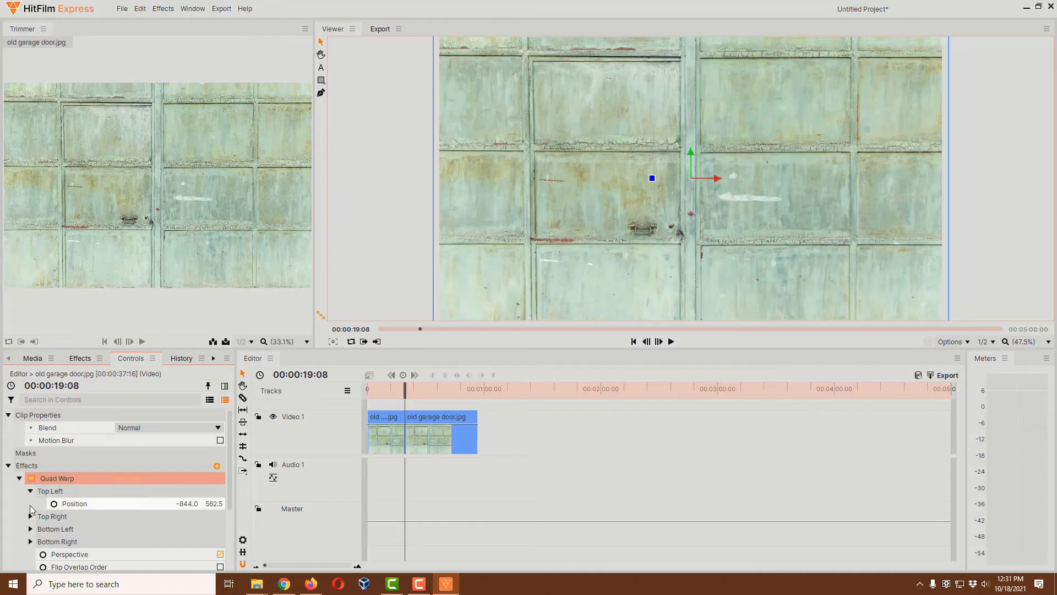
pyautogui.click(31, 516)
pyautogui.click(31, 542)
pyautogui.scroll(-1, 33, 542)
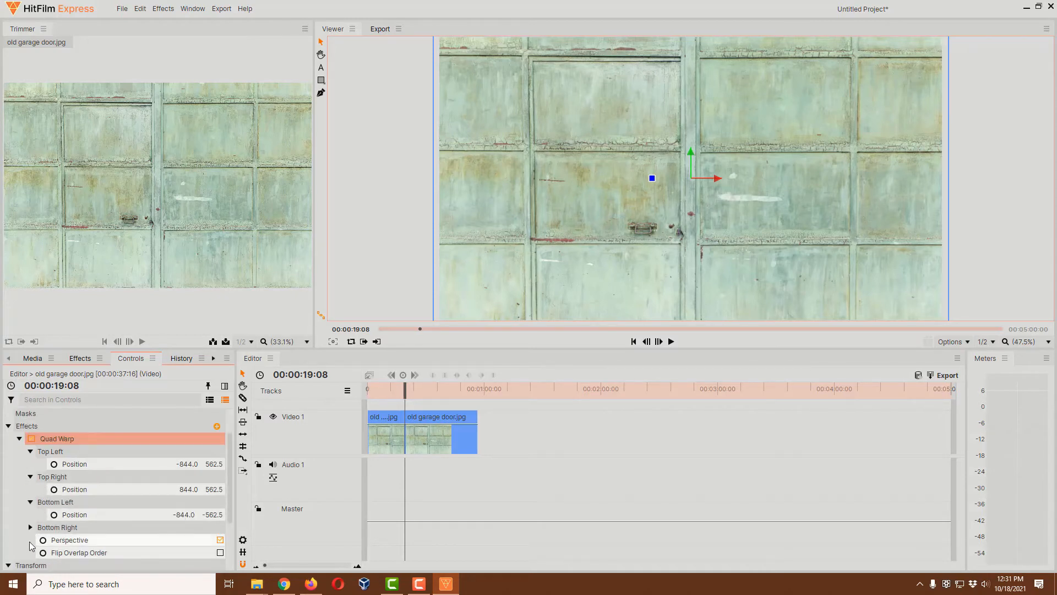
pyautogui.click(31, 527)
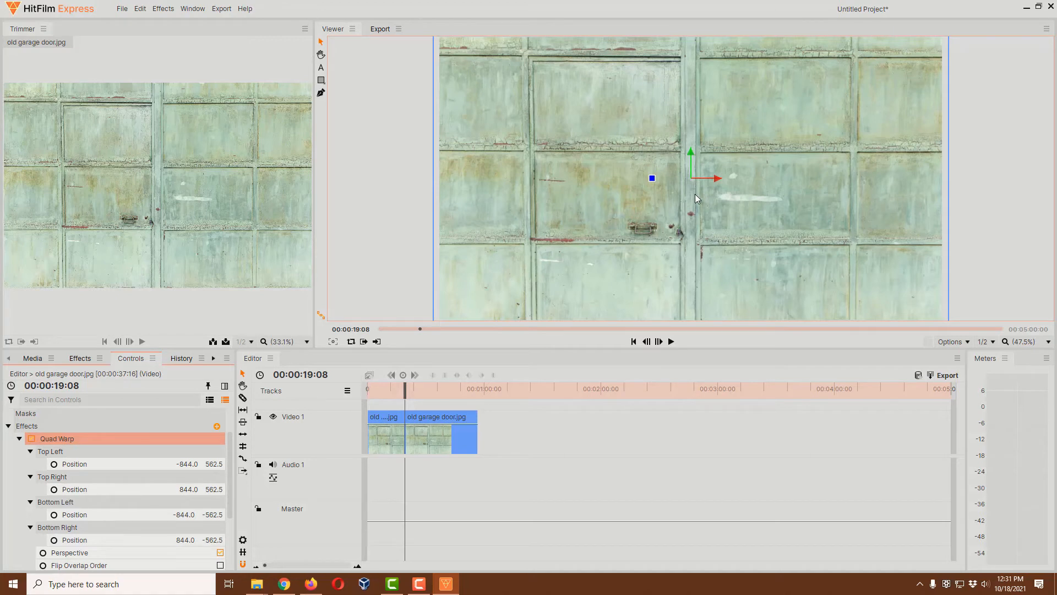
# Step: Pull the two upper Quad Warp corners inward in the viewer, moving the top-left one to about -731, 561
pyautogui.scroll(-1, 694, 196)
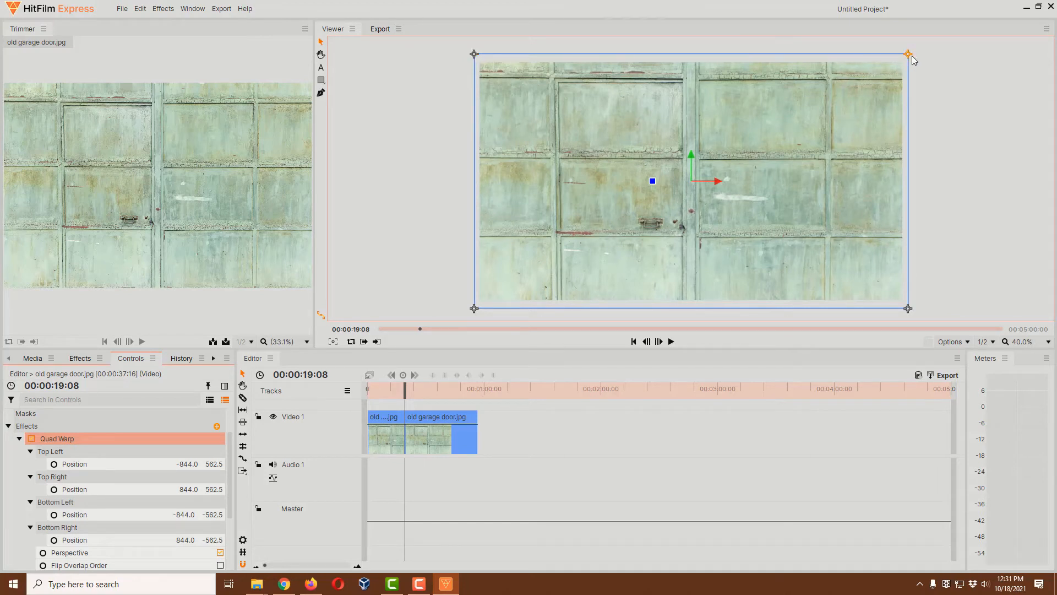
pyautogui.click(476, 55)
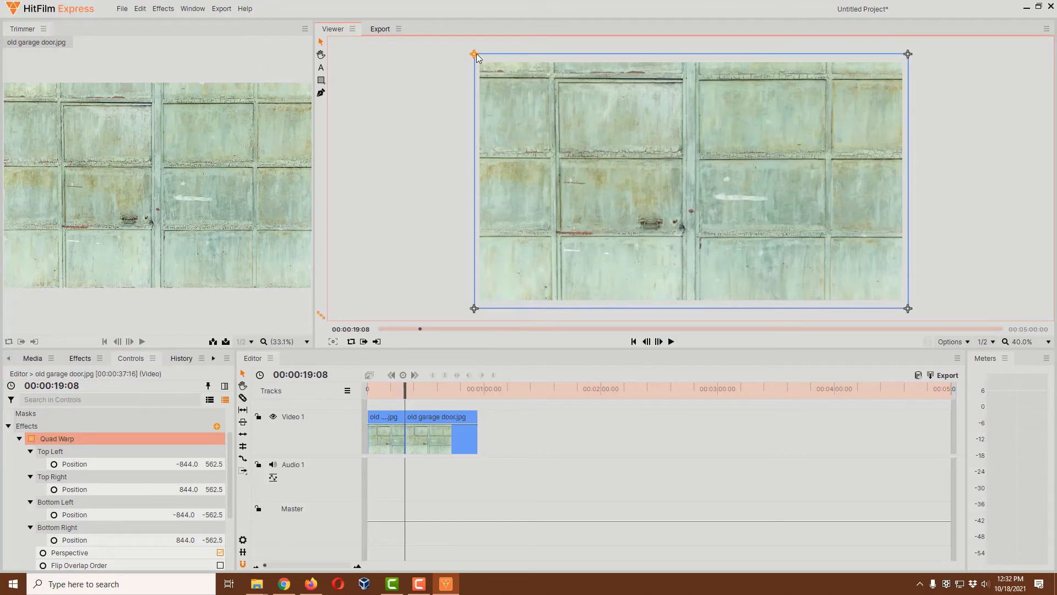
pyautogui.moveTo(477, 55); pyautogui.dragTo(503, 54)
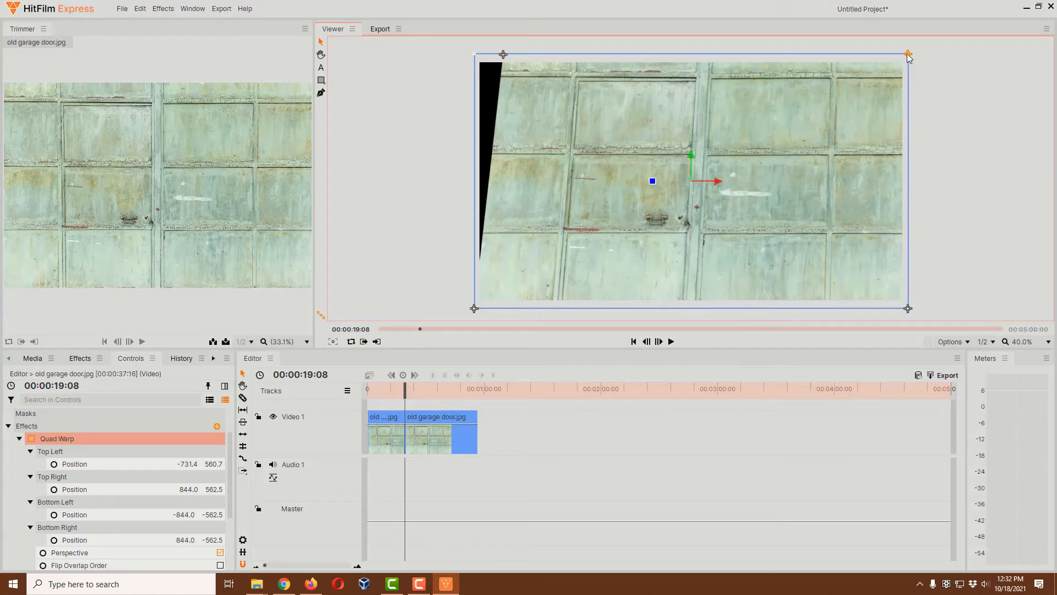
pyautogui.moveTo(909, 56); pyautogui.dragTo(874, 56)
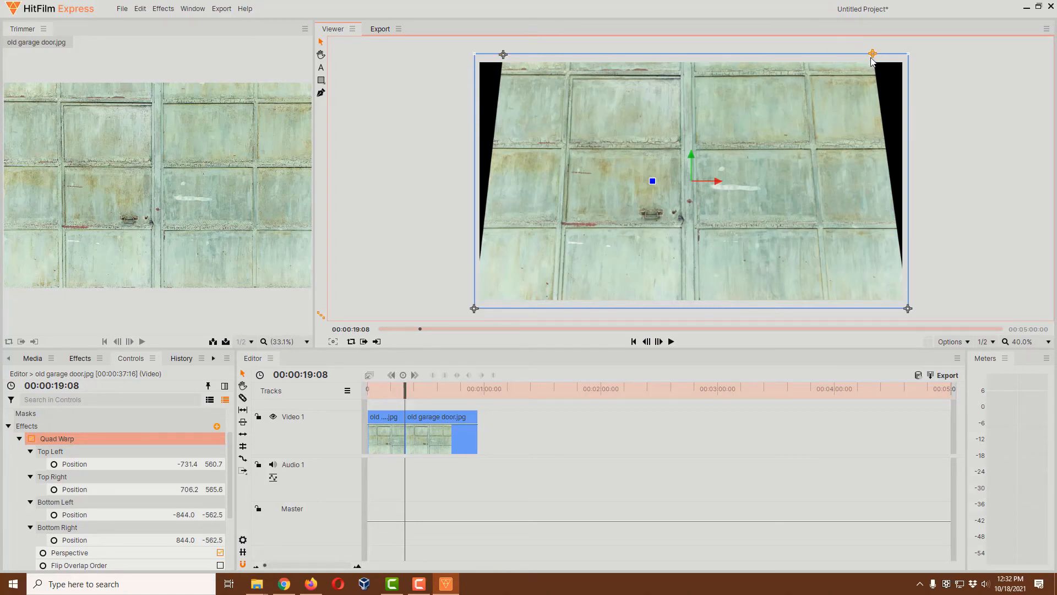
pyautogui.moveTo(873, 55)
pyautogui.mouseDown()
pyautogui.moveTo(869, 90)
pyautogui.moveTo(868, 73)
pyautogui.moveTo(853, 88)
pyautogui.moveTo(865, 53)
pyautogui.mouseUp()
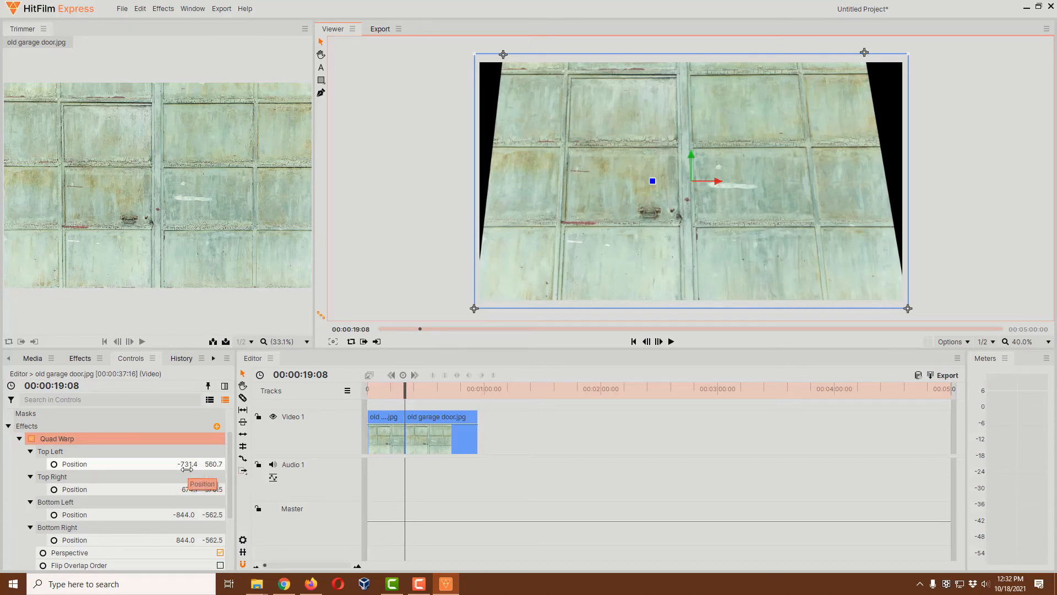
# Step: Reset the Quad Warp effect to its default corner positions
pyautogui.rightClick(180, 439)
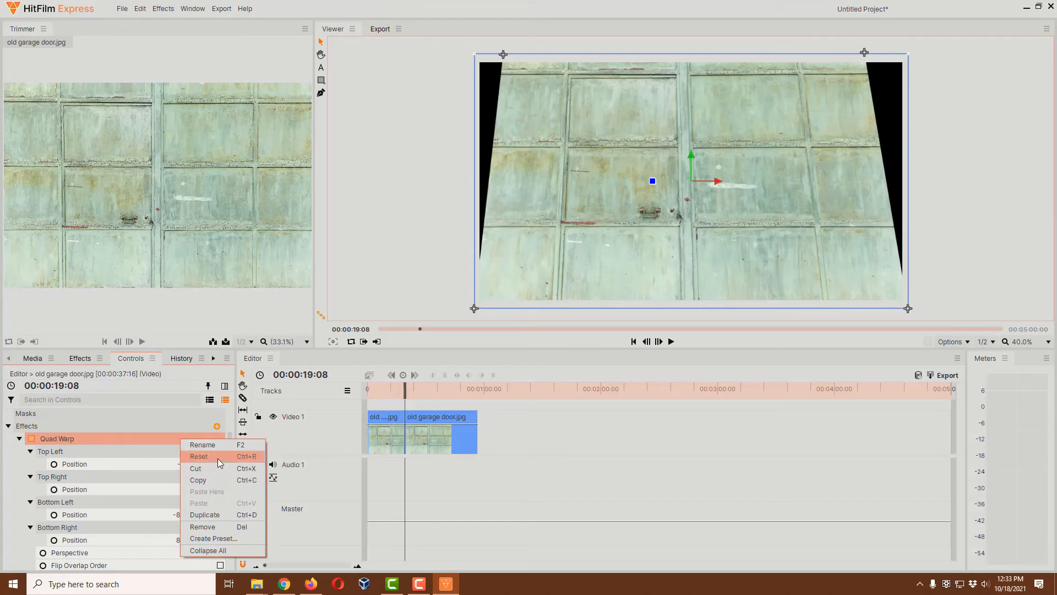
pyautogui.click(255, 459)
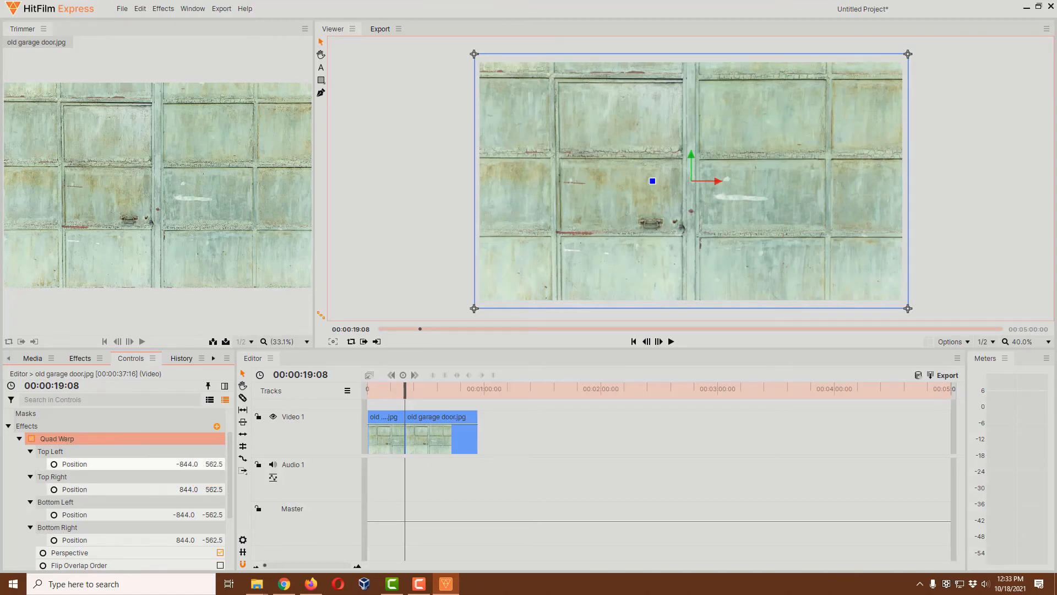
# Step: Set the Quad Warp's Top Left X position to -780 and its Top Right X position to 780
pyautogui.click(188, 463)
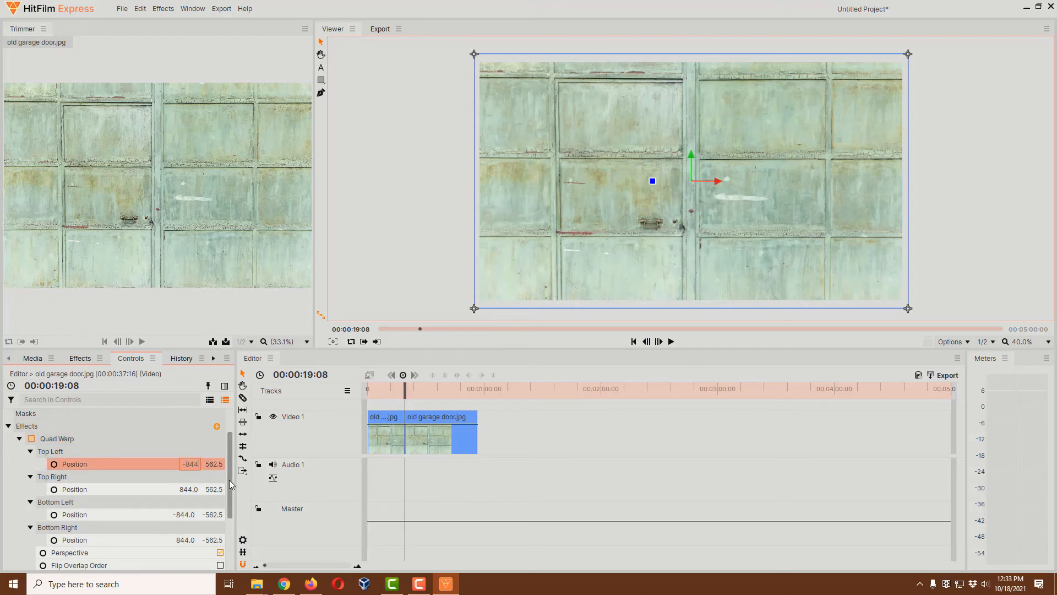
pyautogui.press('BackSpace')
pyautogui.write('-780')
pyautogui.press('Return')
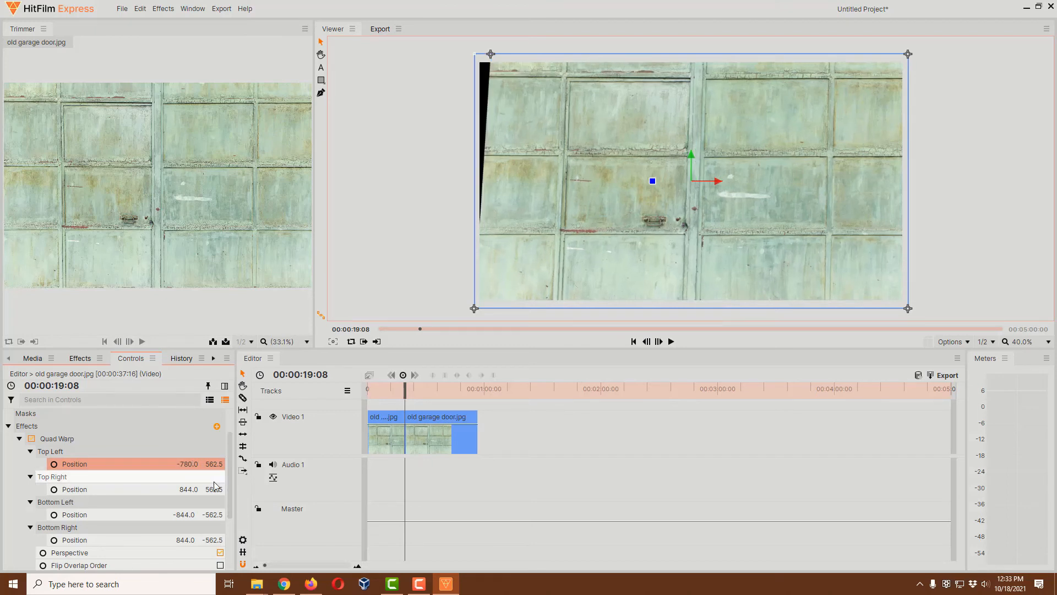
pyautogui.click(190, 489)
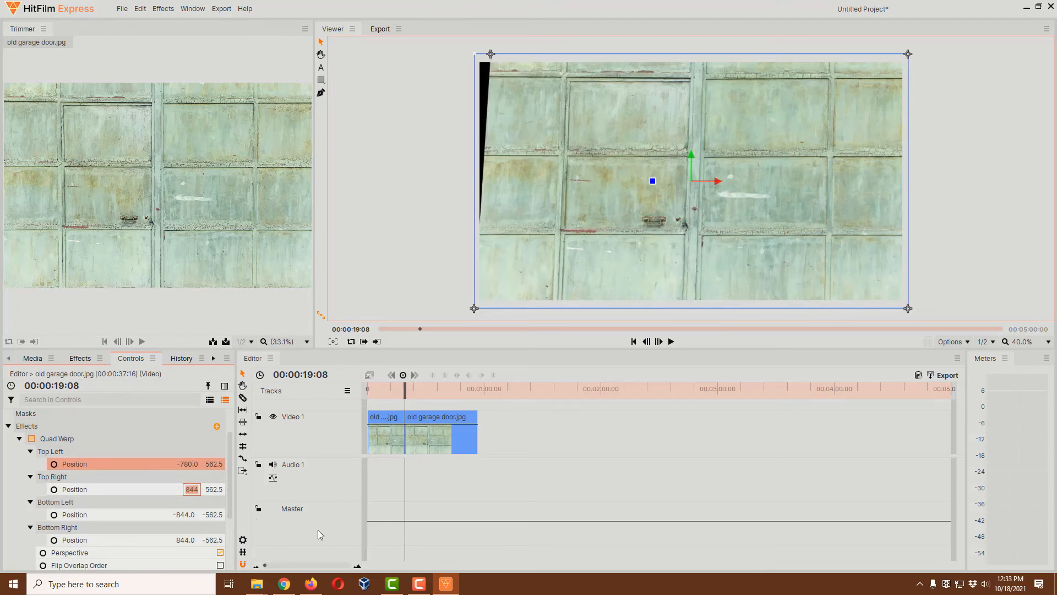
pyautogui.write('780')
pyautogui.press('Return')
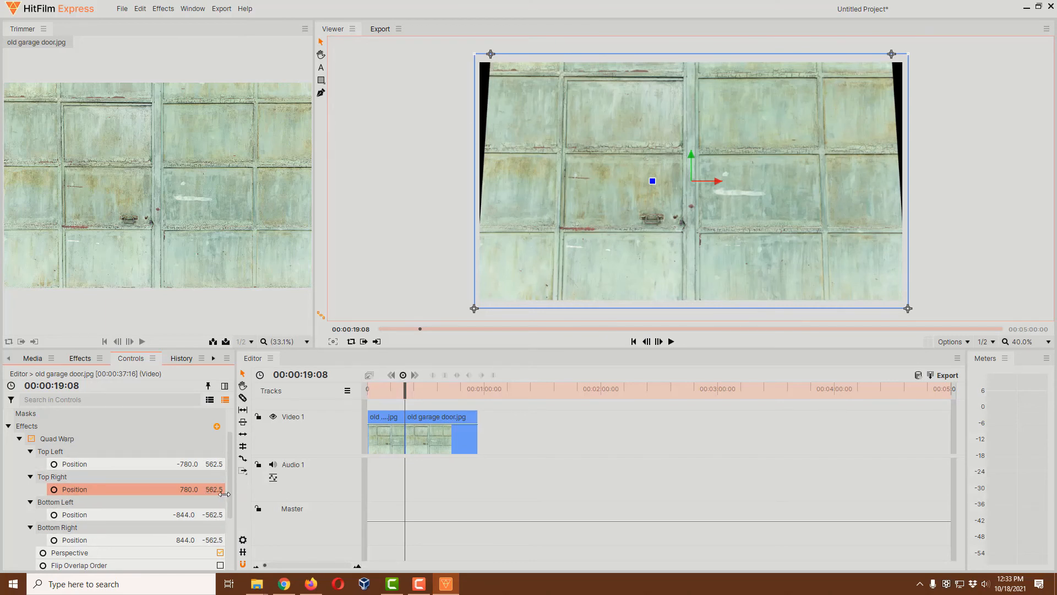
pyautogui.click(187, 464)
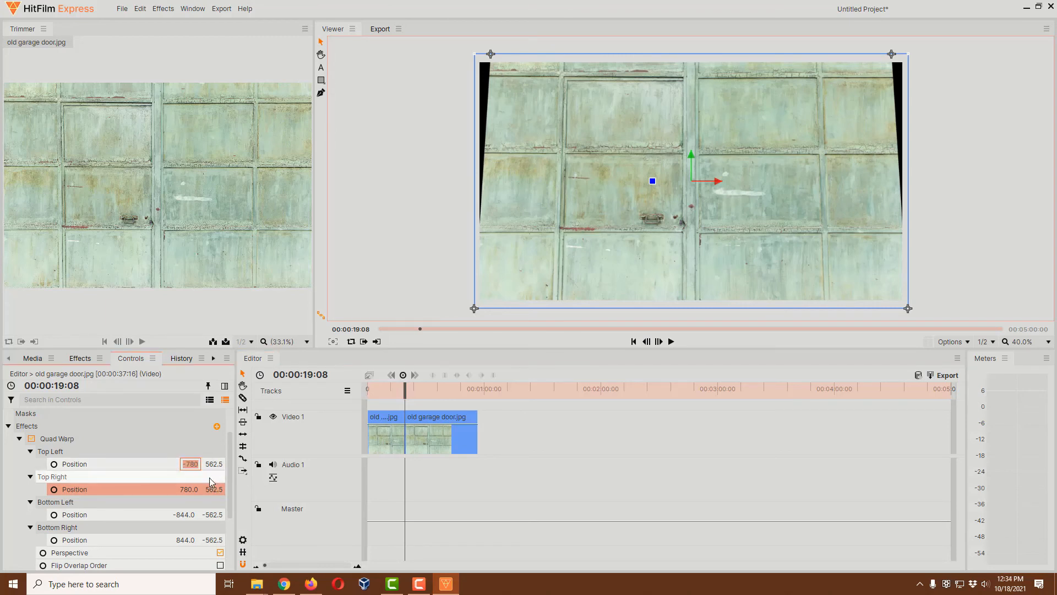
pyautogui.click(210, 451)
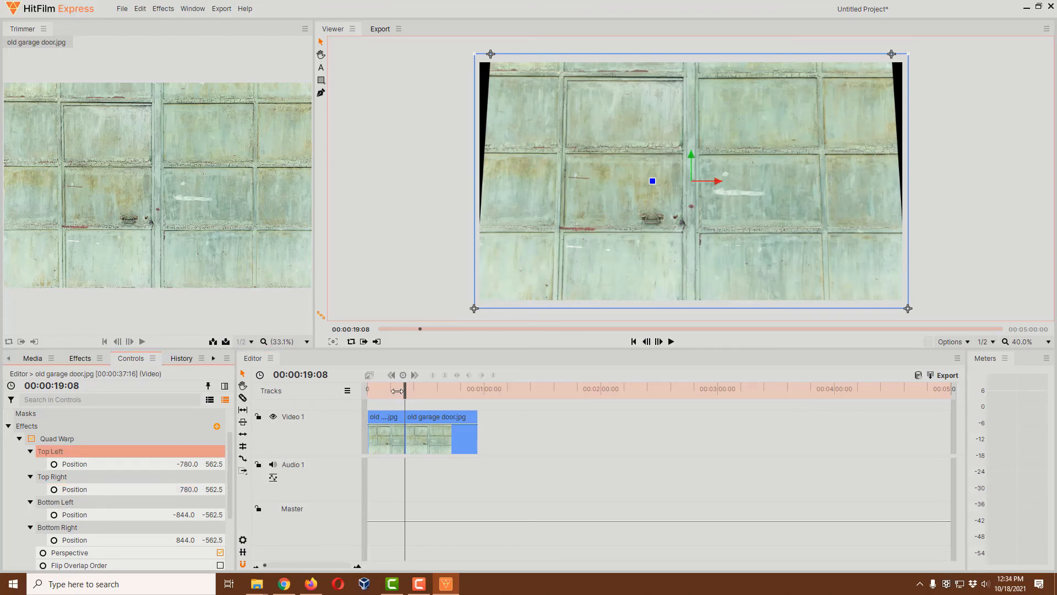